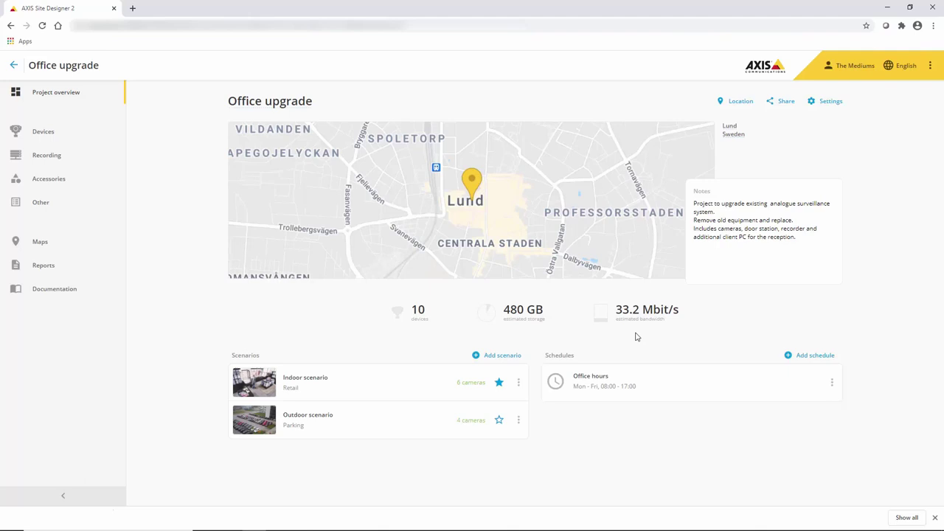
Step: Look through the device list, the recording solution and the office floor plan with camera placements
left_click(44, 132)
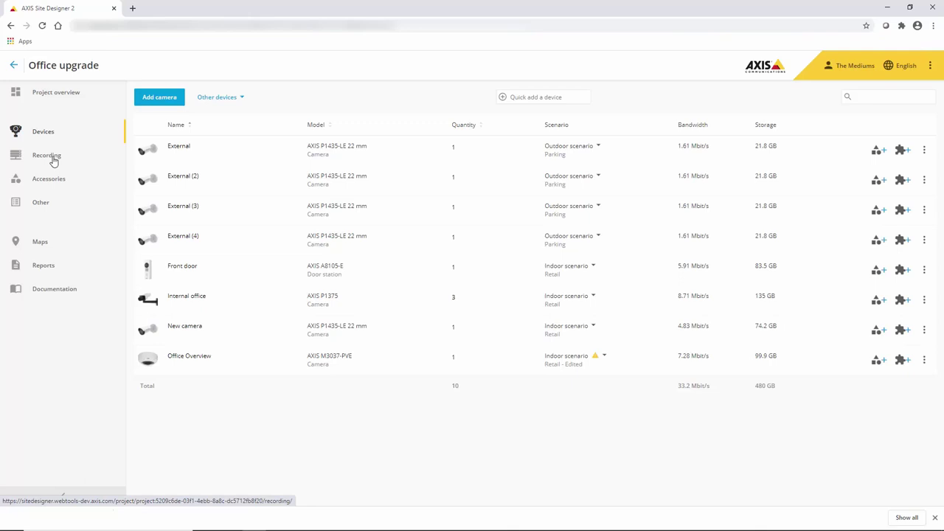
left_click(53, 161)
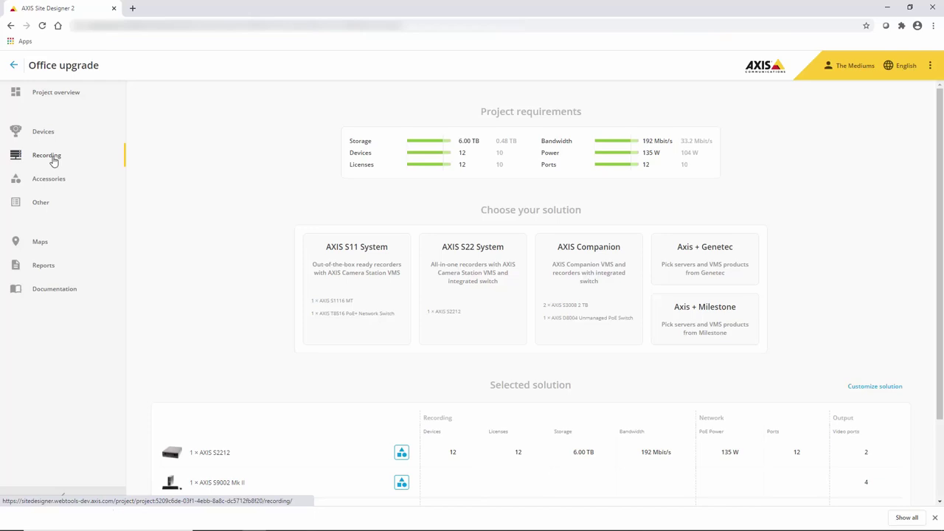
scroll(231, 295, "down", 2)
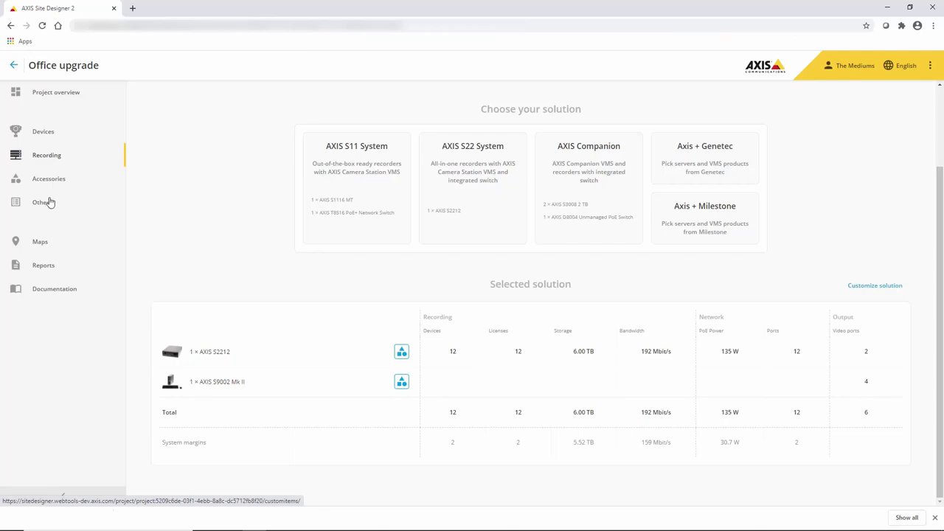
left_click(40, 243)
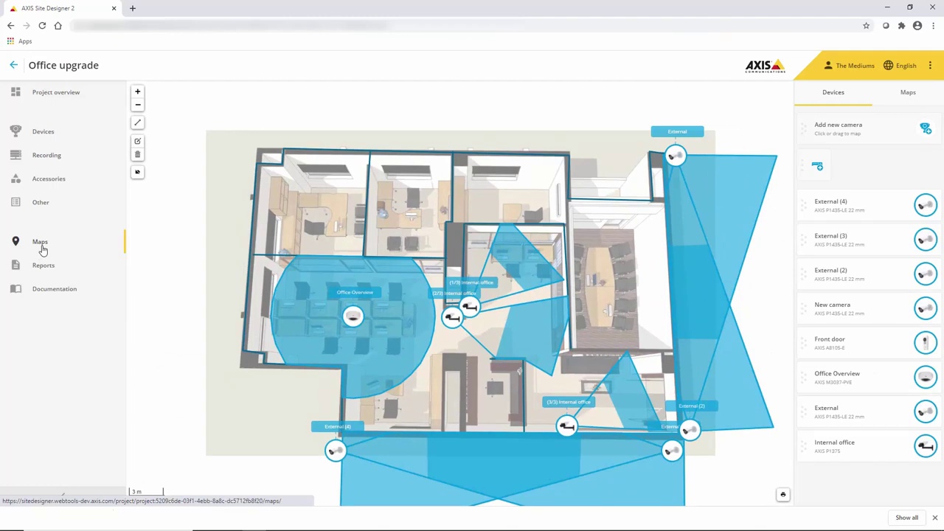
Step: Read the sales quote and bill of materials, then view the bandwidth report (33.2 Mbit/s, 480 GB)
left_click(44, 267)
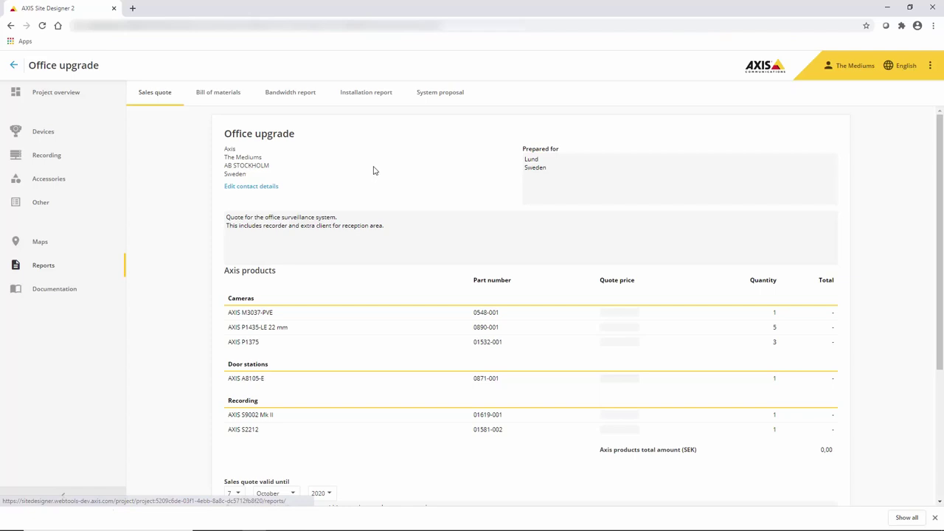
scroll(381, 176, "down", 2)
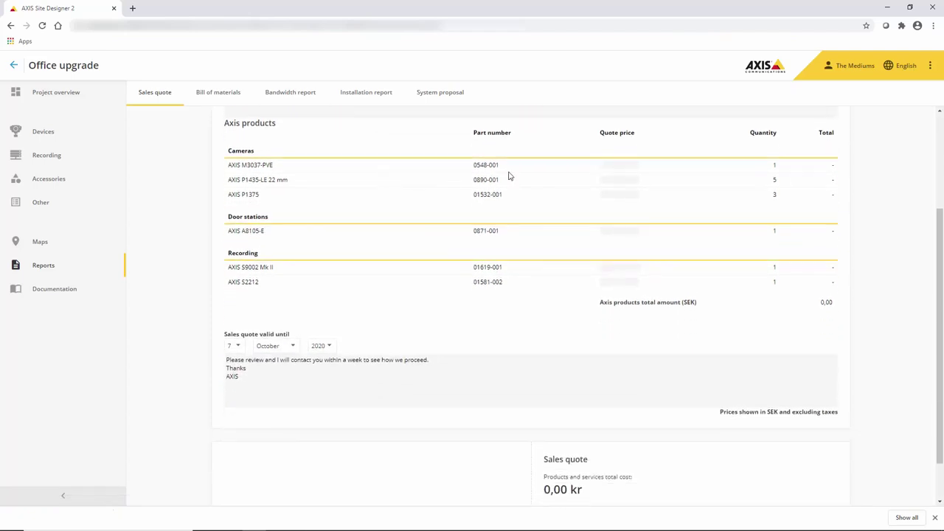
scroll(582, 315, "down", 1)
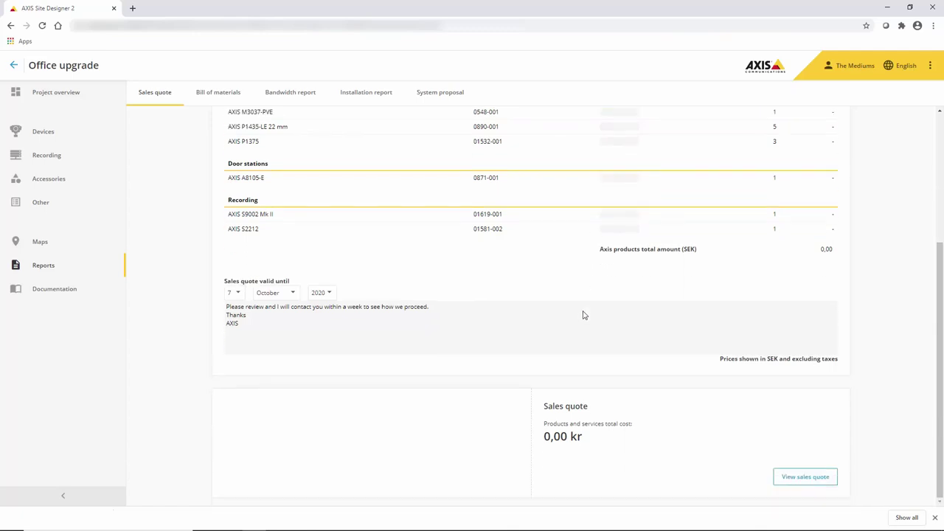
scroll(299, 130, "up", 2)
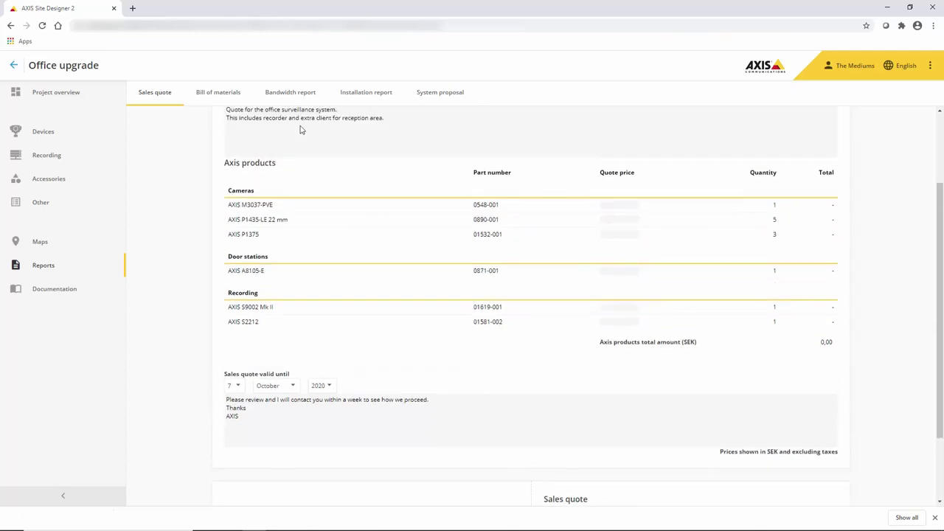
scroll(281, 118, "up", 2)
left_click(213, 91)
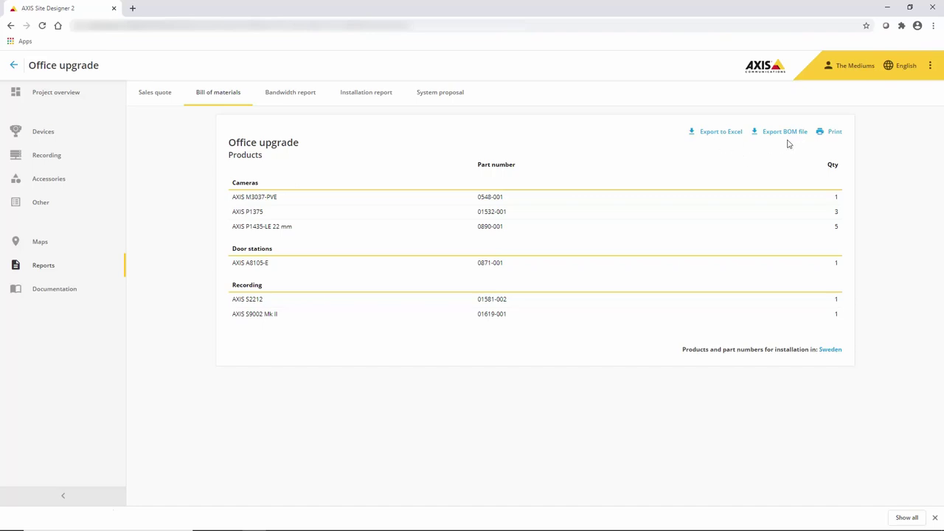
left_click(307, 101)
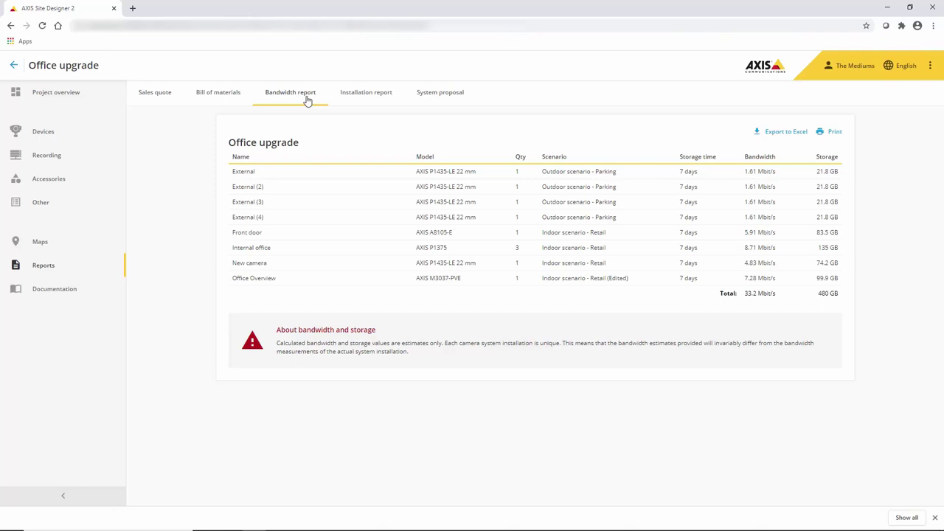
Step: Read the installation report for the 10 devices down to the Office hours schedule
left_click(359, 95)
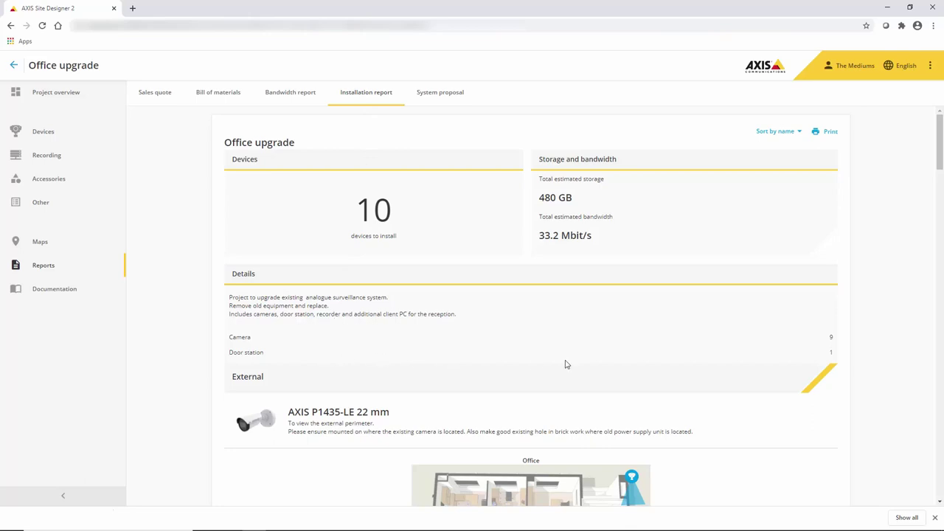
scroll(658, 362, "down", 3)
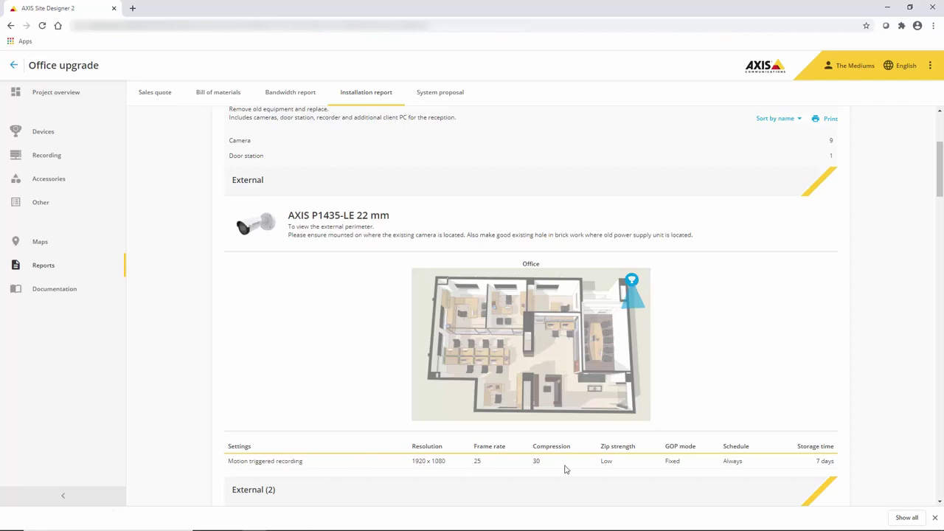
scroll(790, 355, "down", 3)
scroll(791, 355, "down", 20)
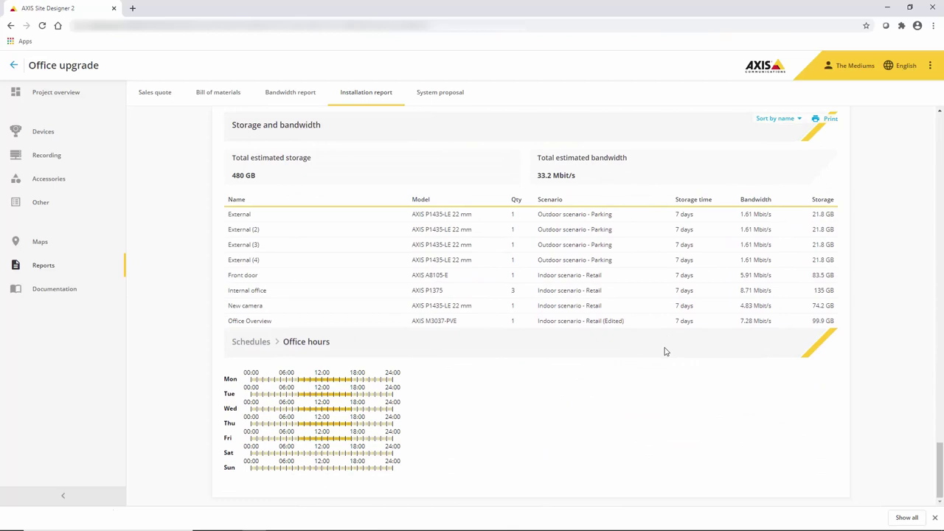
Step: Read each camera in the system proposal down to the recording solution (12 devices, 192 Mbit/s, 6.00 TB)
left_click(457, 93)
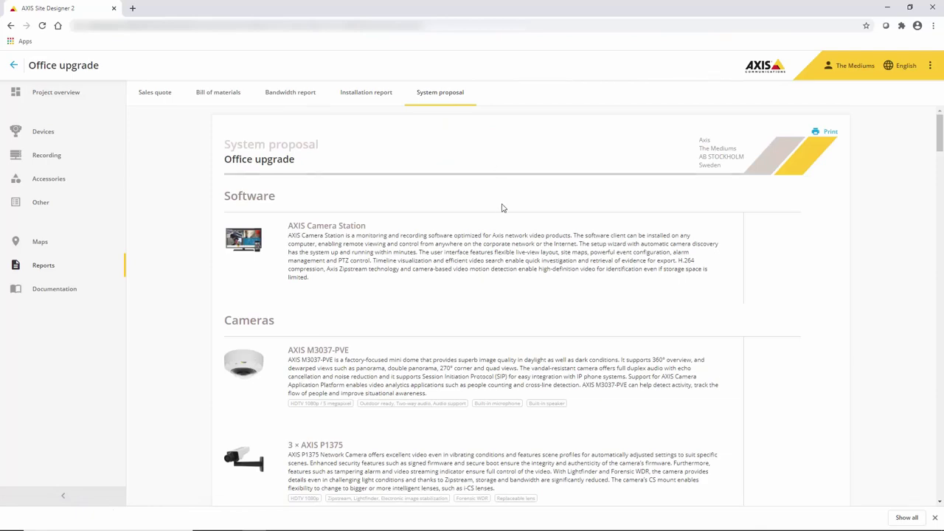
scroll(507, 233, "down", 3)
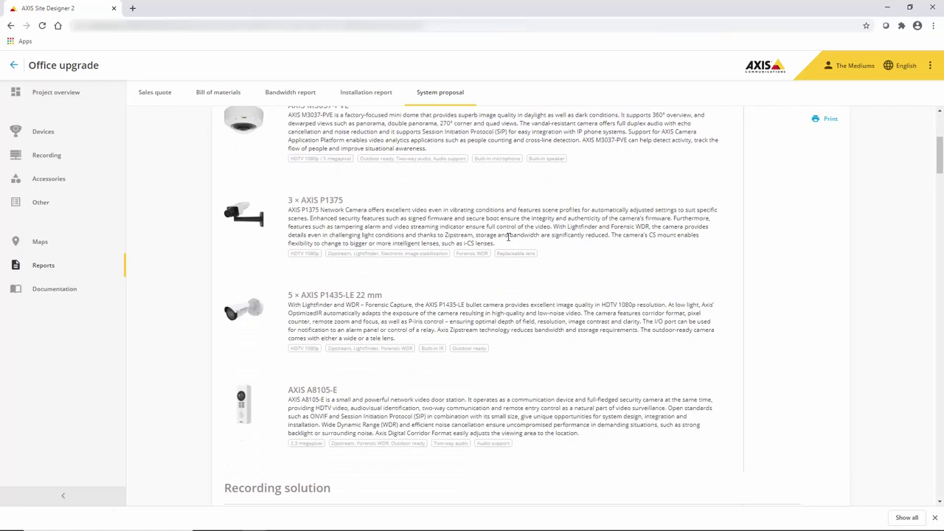
scroll(507, 236, "down", 3)
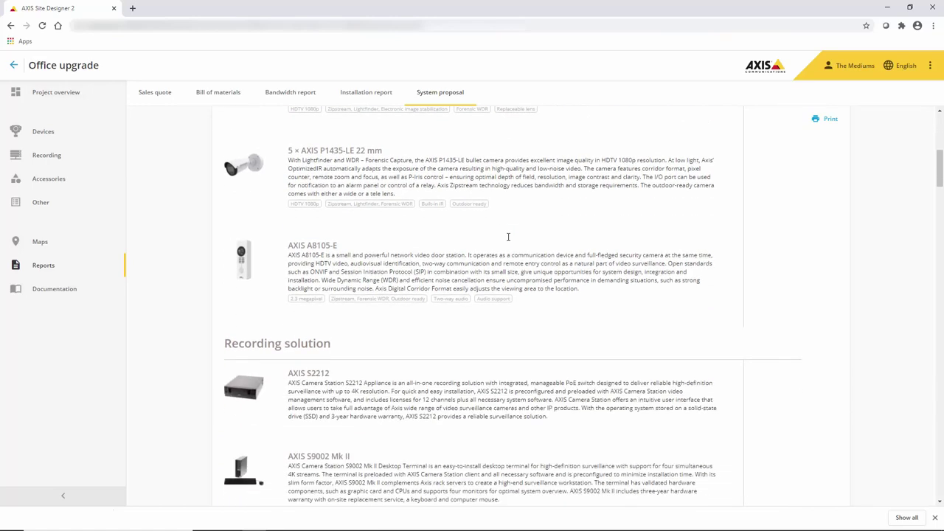
scroll(508, 236, "down", 3)
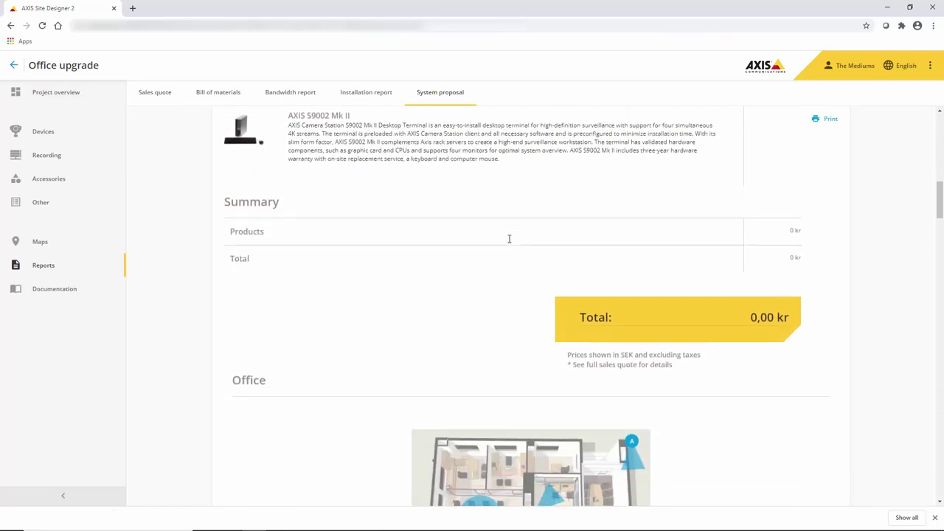
scroll(508, 240, "down", 3)
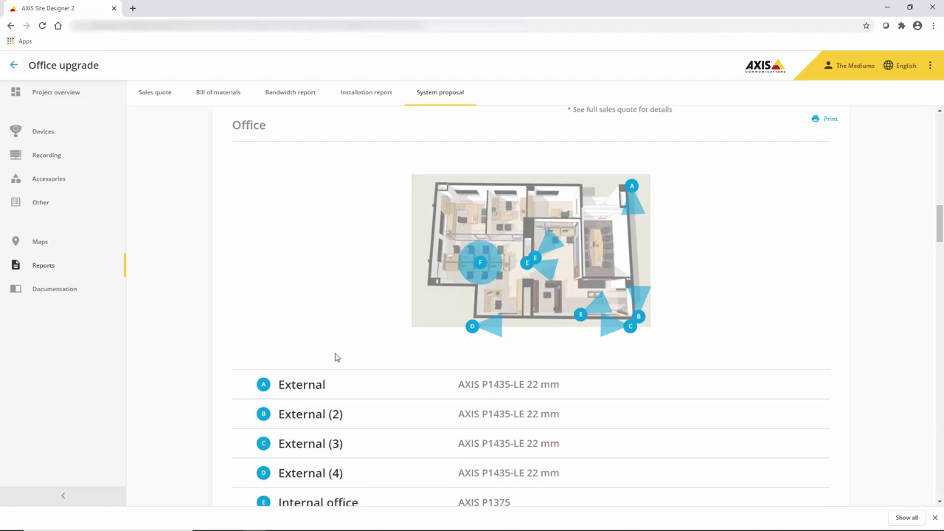
scroll(334, 357, "down", 3)
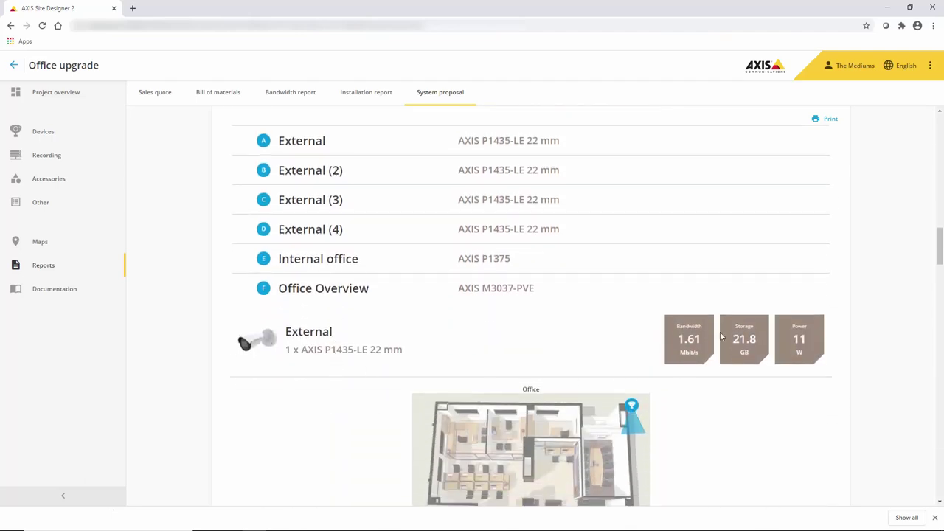
scroll(721, 337, "down", 10)
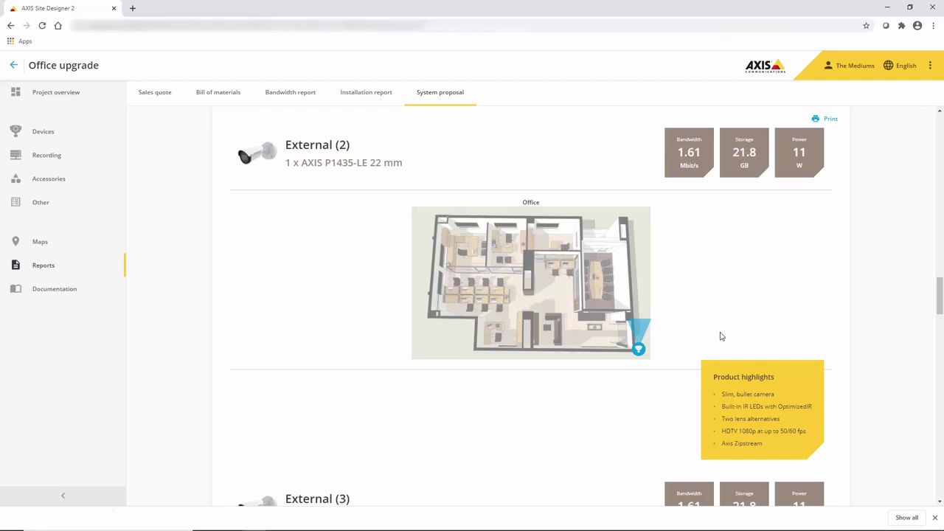
scroll(721, 336, "down", 10)
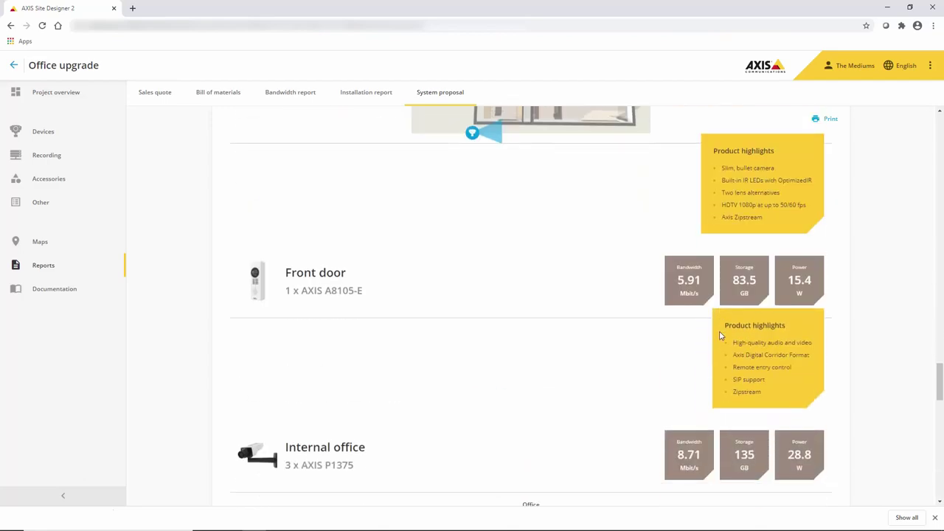
scroll(721, 336, "down", 10)
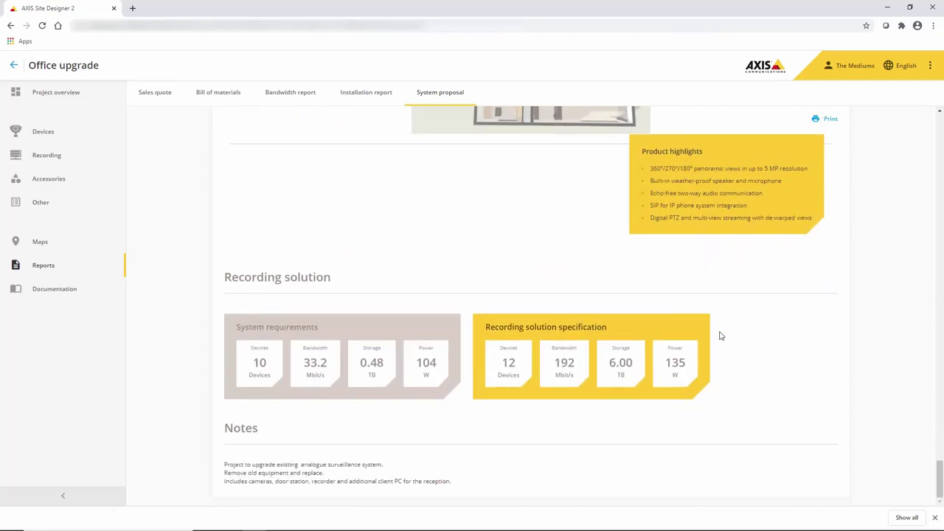
left_click(824, 119)
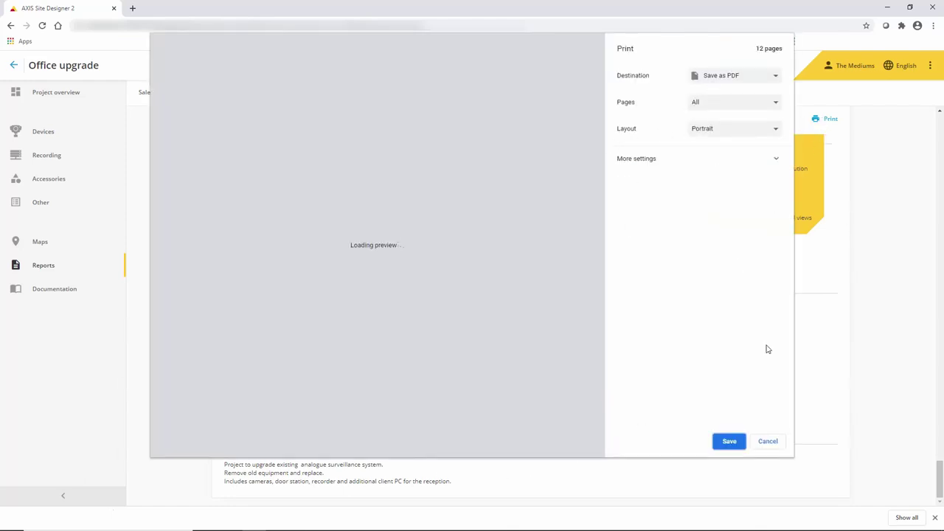
left_click(727, 443)
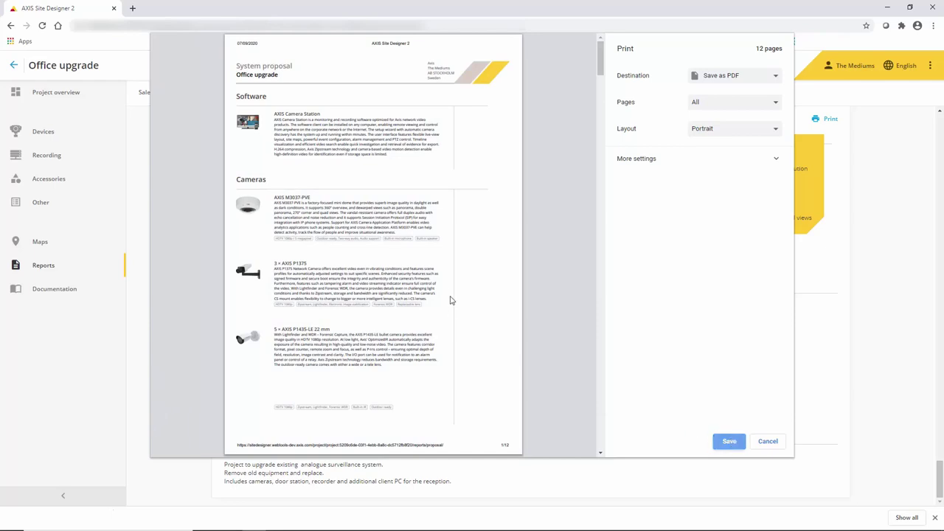
scroll(448, 272, "down", 8)
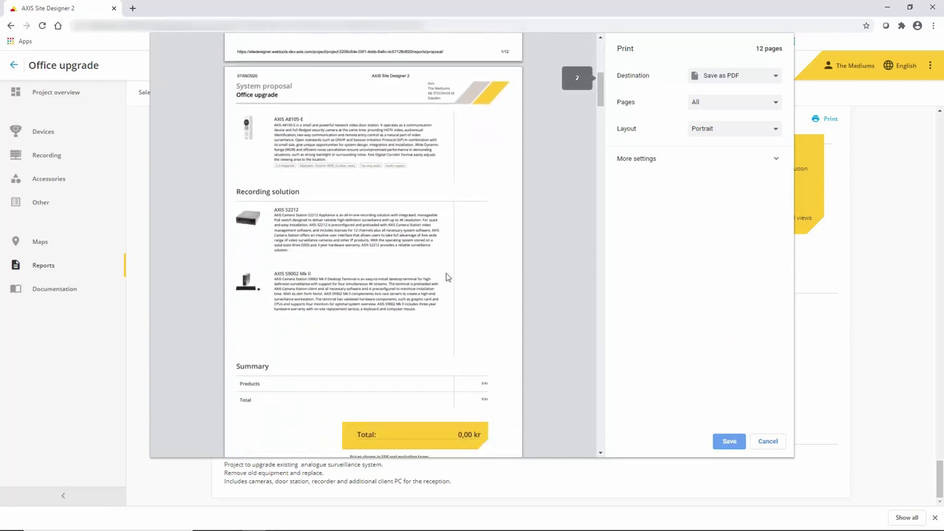
scroll(445, 277, "down", 1)
scroll(445, 278, "down", 5)
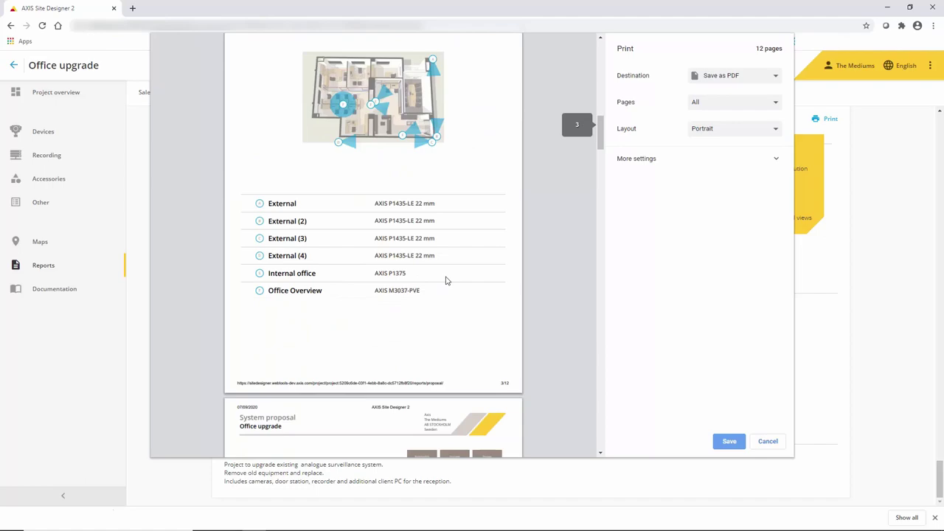
scroll(444, 280, "down", 4)
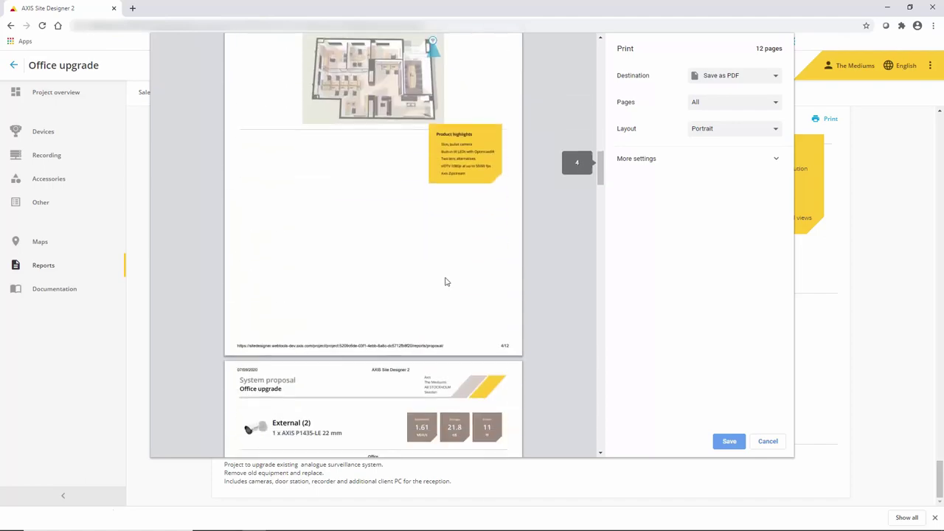
scroll(444, 281, "down", 7)
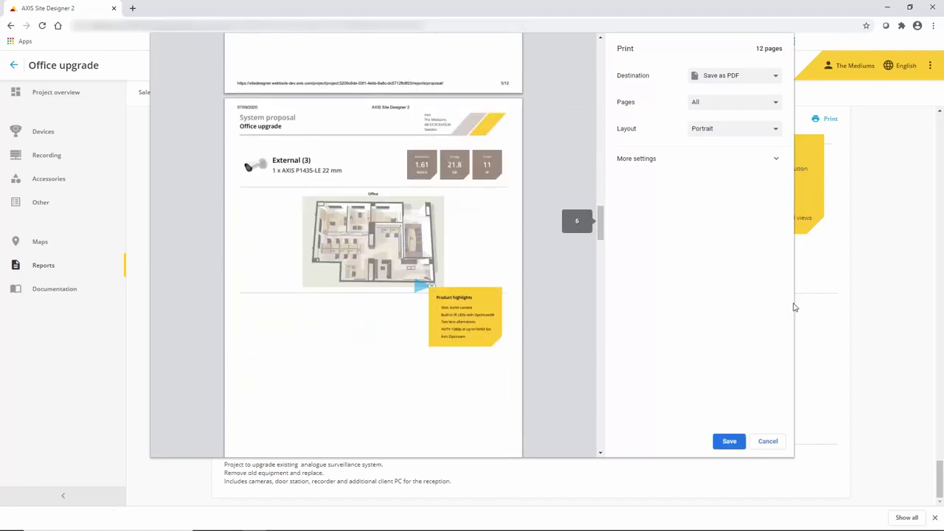
left_click(767, 441)
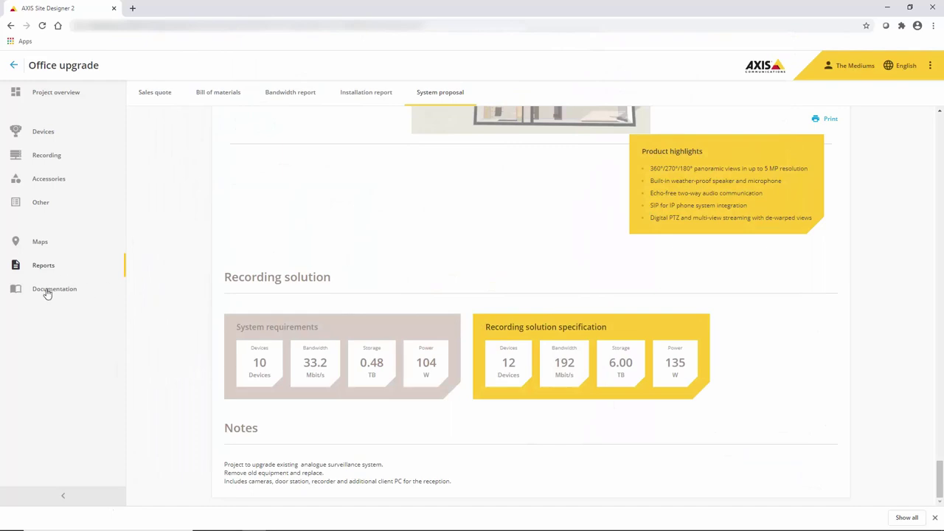
Step: Download all six datasheets as Office upgrade.zip and open the zip in File Explorer
left_click(48, 292)
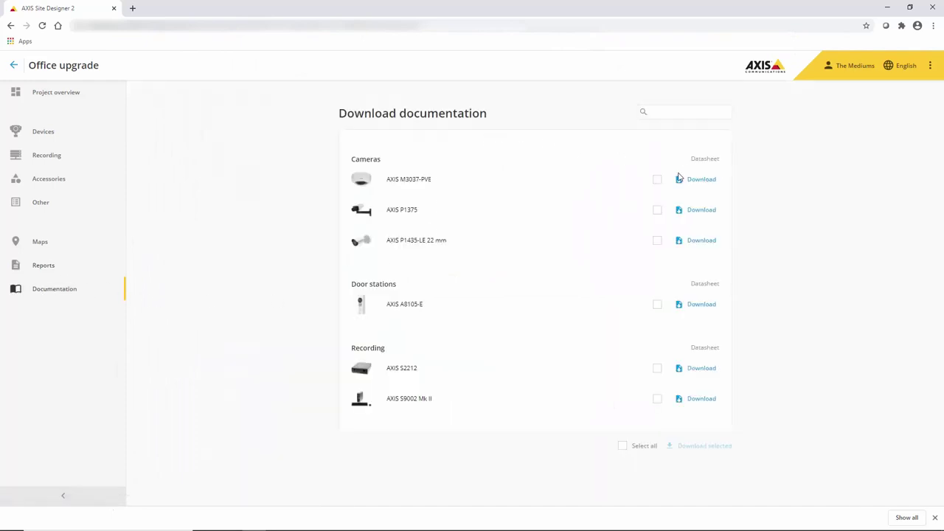
left_click(639, 446)
left_click(712, 449)
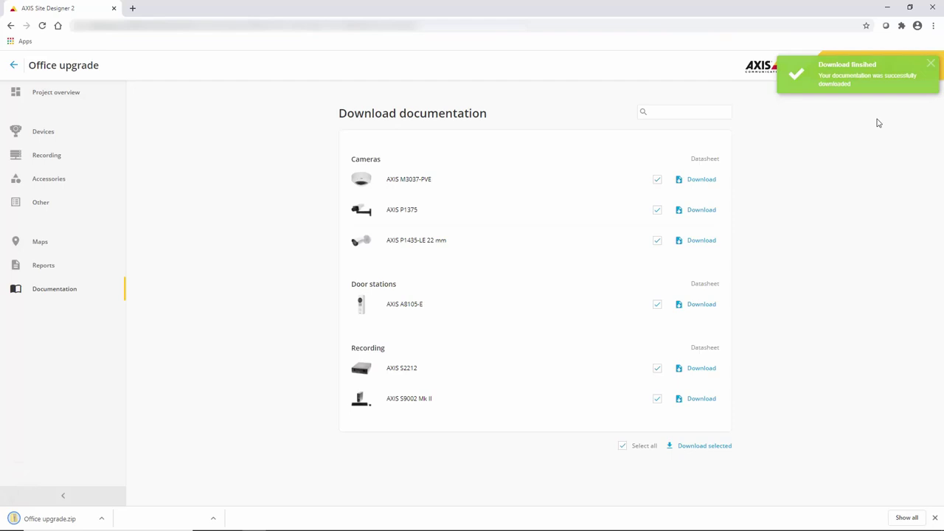
left_click(101, 519)
left_click(148, 455)
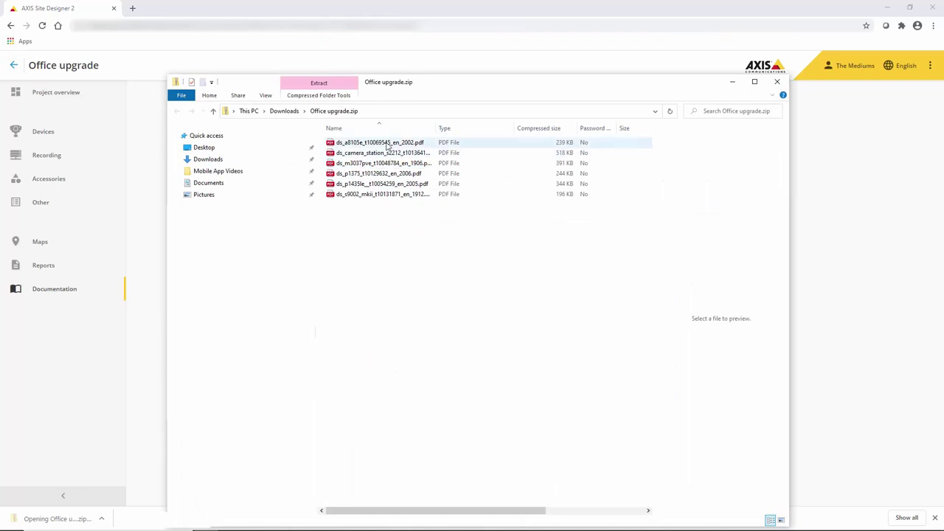
Step: Open the ds_a8105e datasheet PDF in Edge and scroll to its second page
double_click(386, 143)
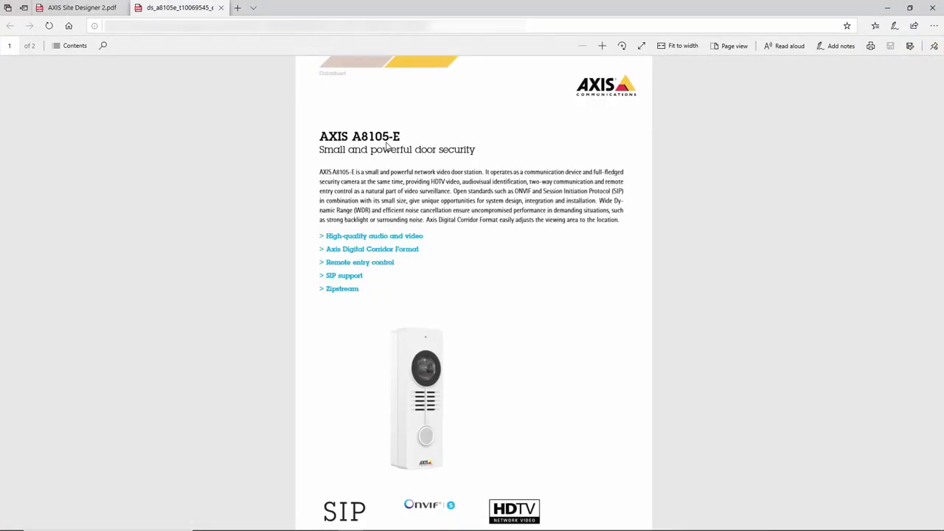
scroll(414, 158, "down", 3)
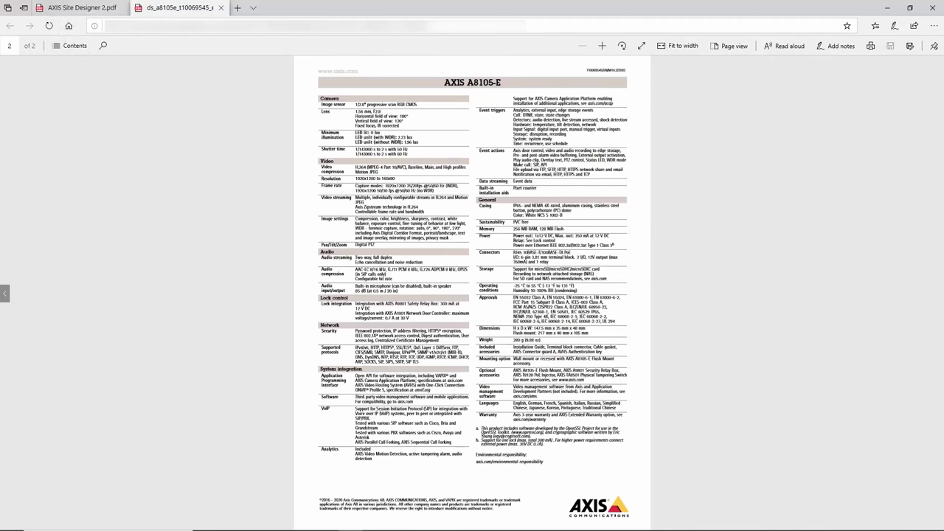
Step: Switch back to Site Designer and show the Office upgrade project overview with the Lund map
left_click(255, 528)
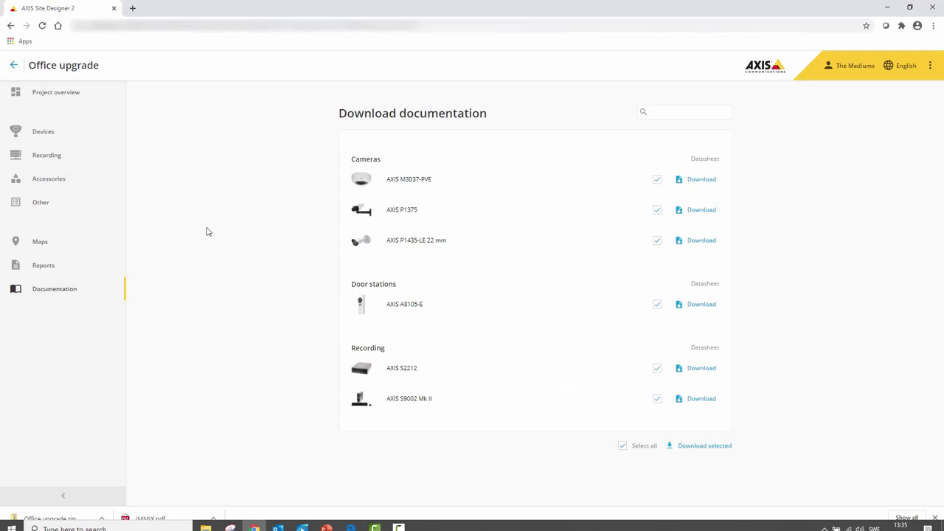
left_click(68, 93)
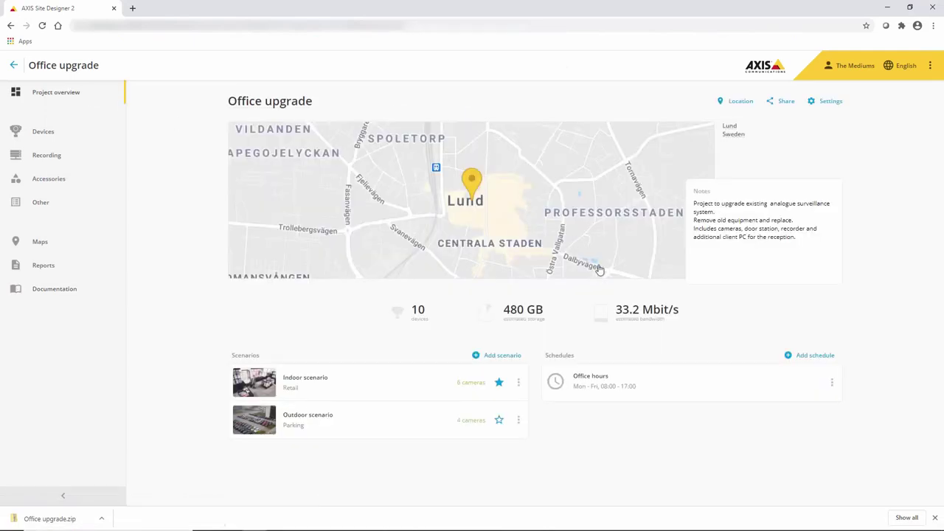